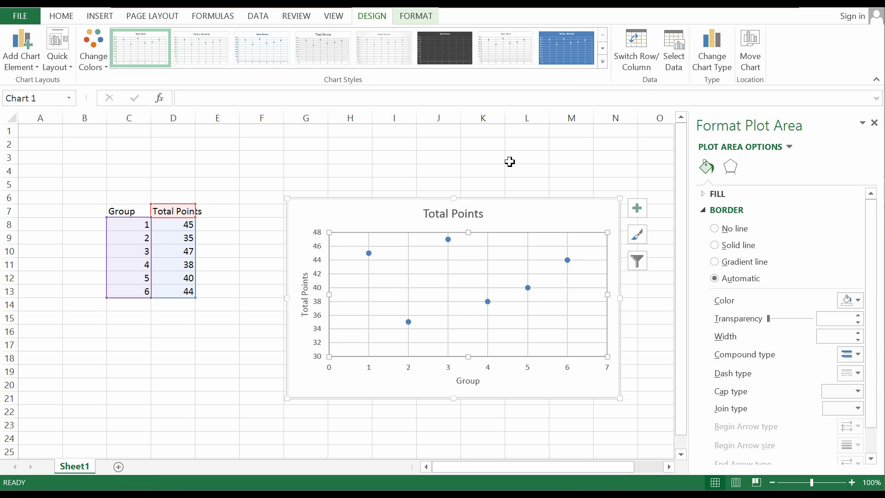
With the Total Points scatter chart selected, switch to the Insert ribbon
click(110, 17)
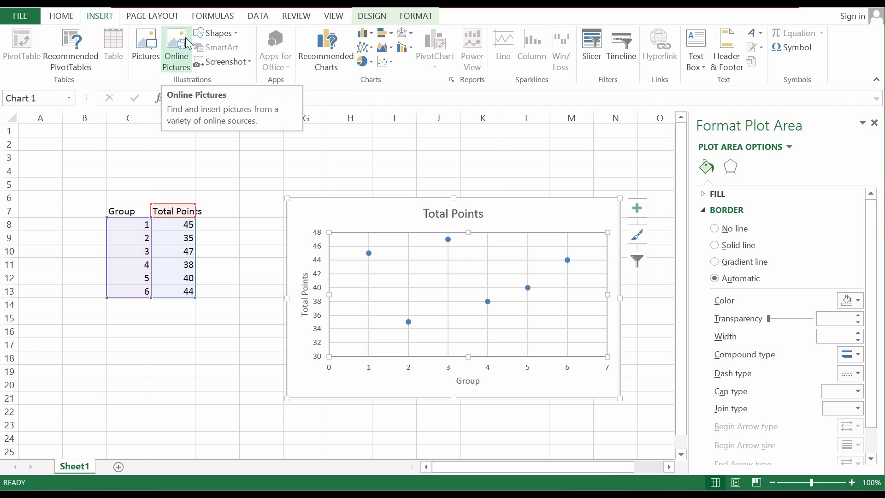
click(231, 34)
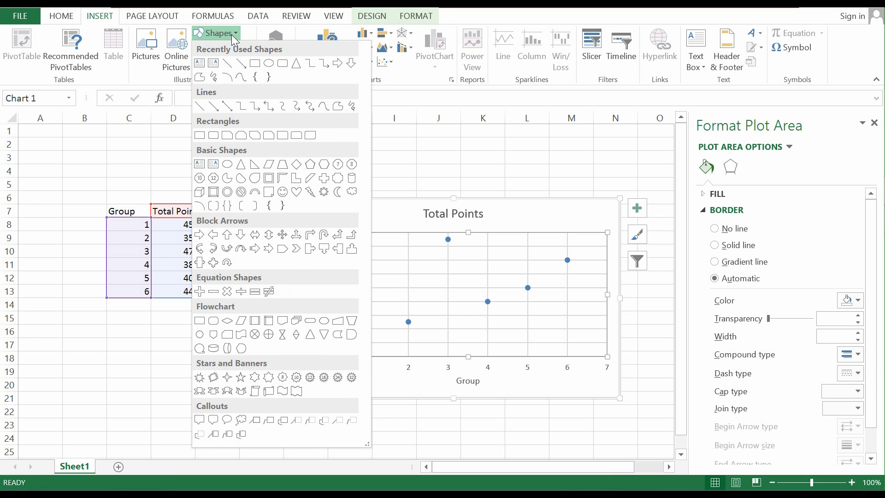
click(227, 63)
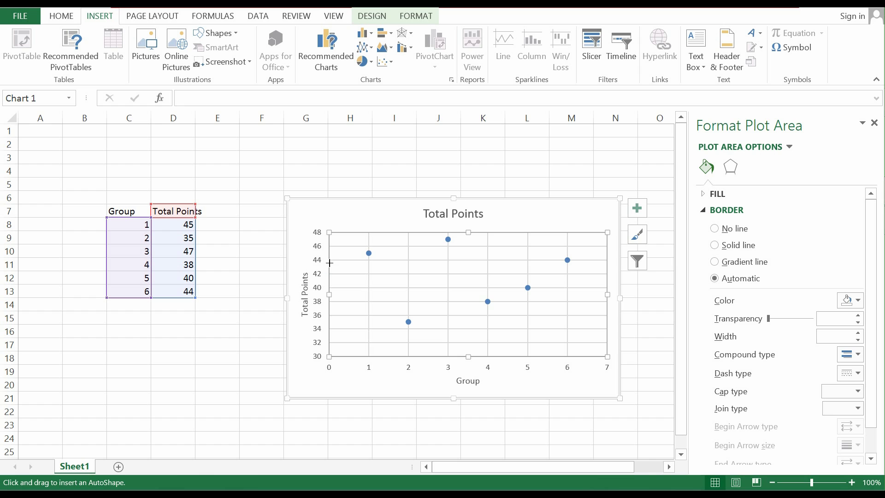
mouse_move(330, 263)
mouse_down()
mouse_move(644, 273)
mouse_move(577, 275)
mouse_move(561, 265)
mouse_up()
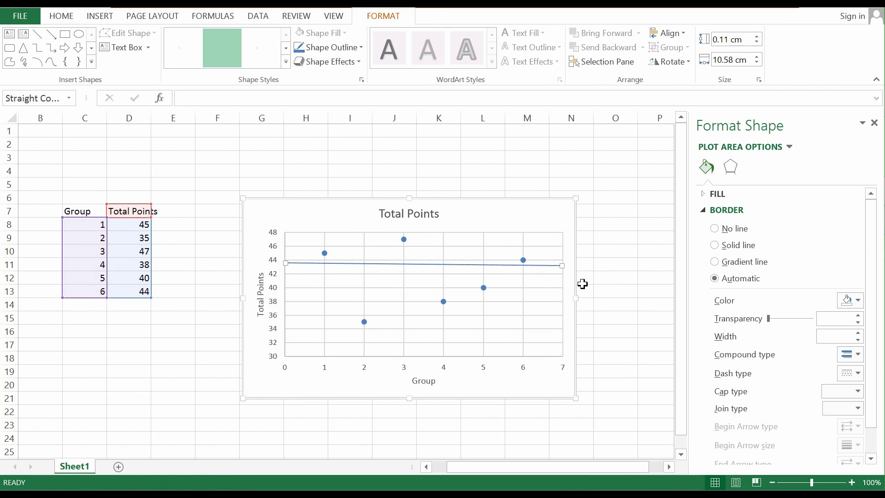
click(563, 266)
drag(563, 266, 568, 262)
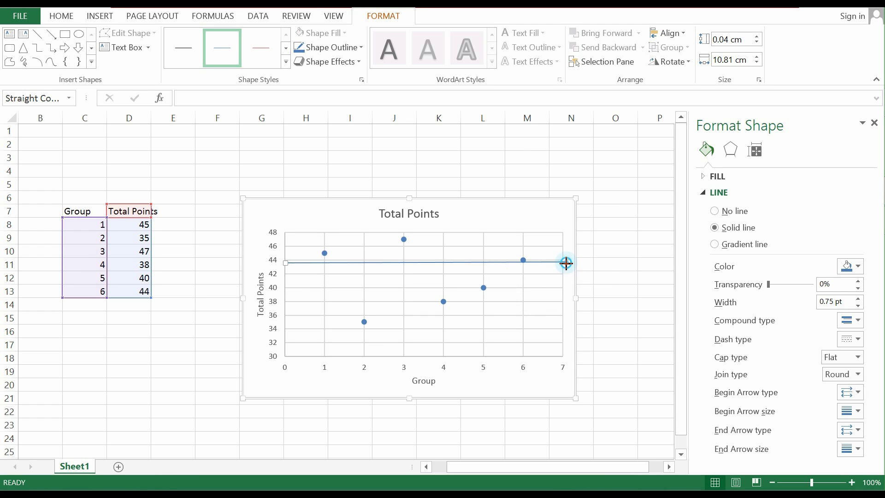
drag(567, 262, 562, 264)
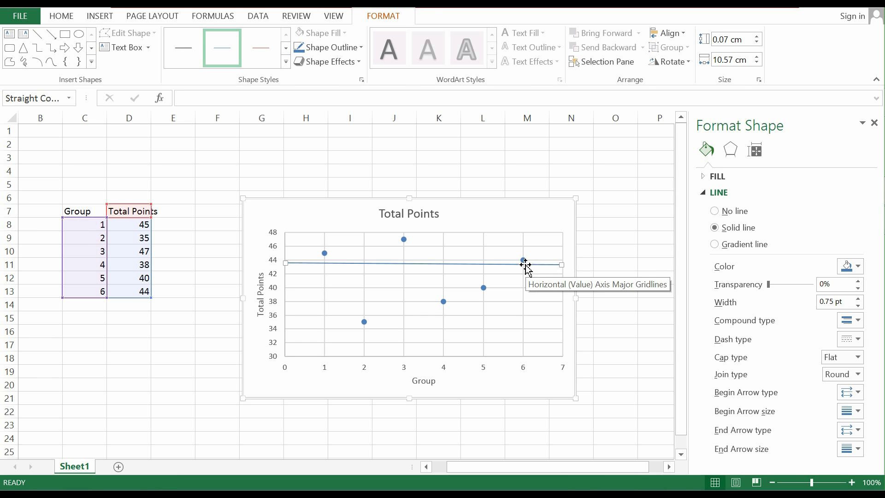
key(Delete)
click(199, 237)
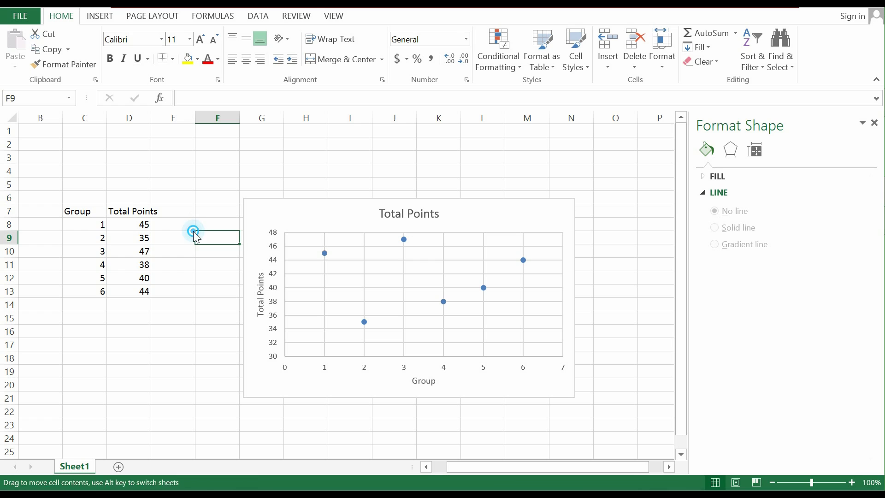
Type the label 'Total Points Cutoff' in E3 and the value 41 in E4
click(207, 223)
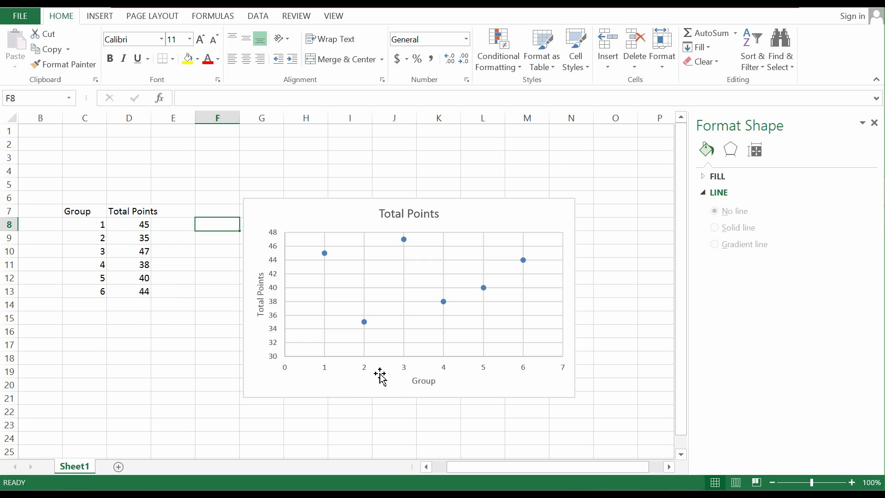
click(137, 194)
drag(137, 201, 145, 252)
click(170, 307)
click(172, 344)
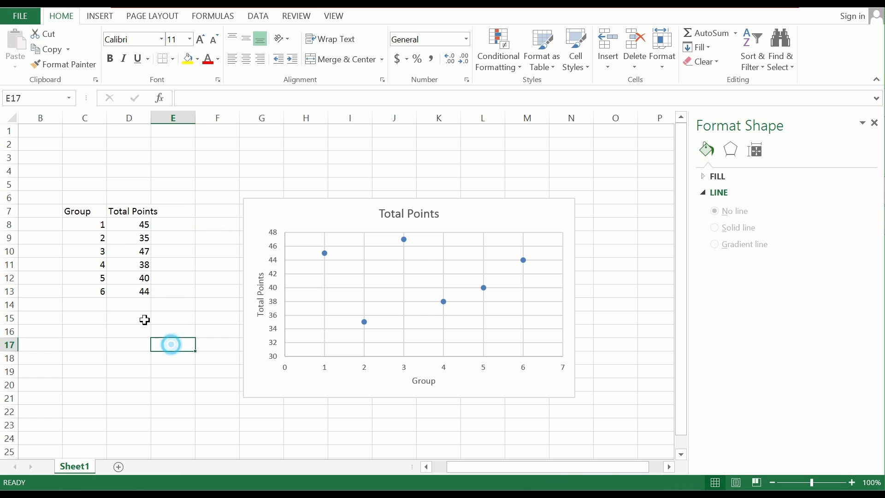
click(172, 160)
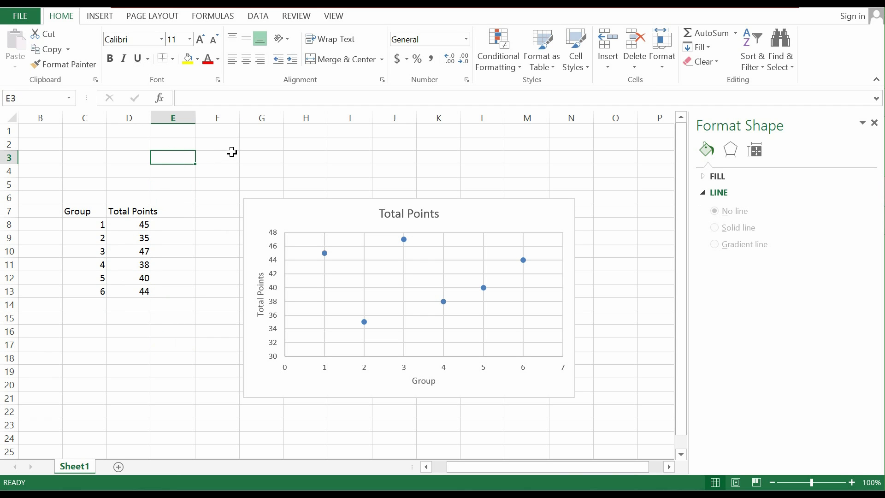
text(Total)
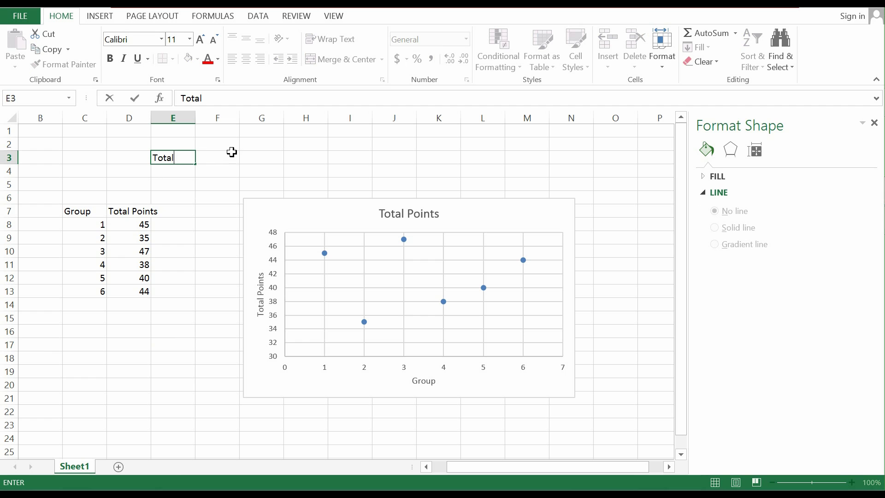
text( Points Cutoff)
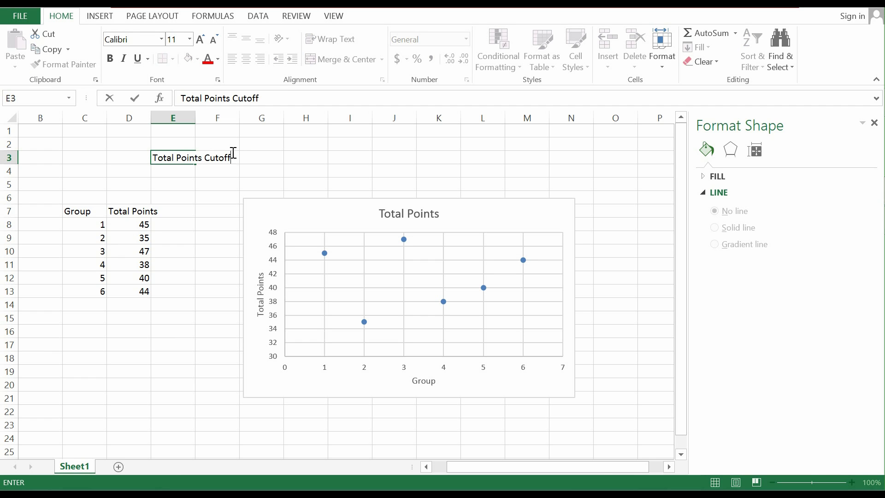
key(Return)
text(41)
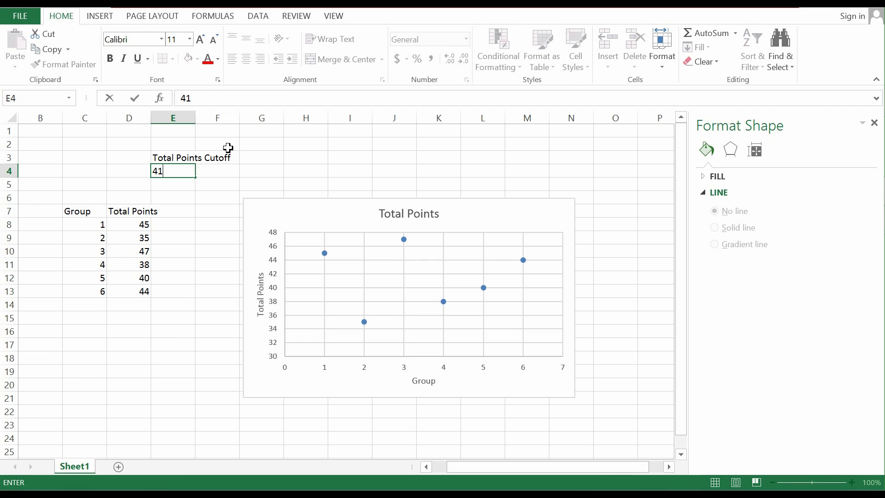
click(201, 229)
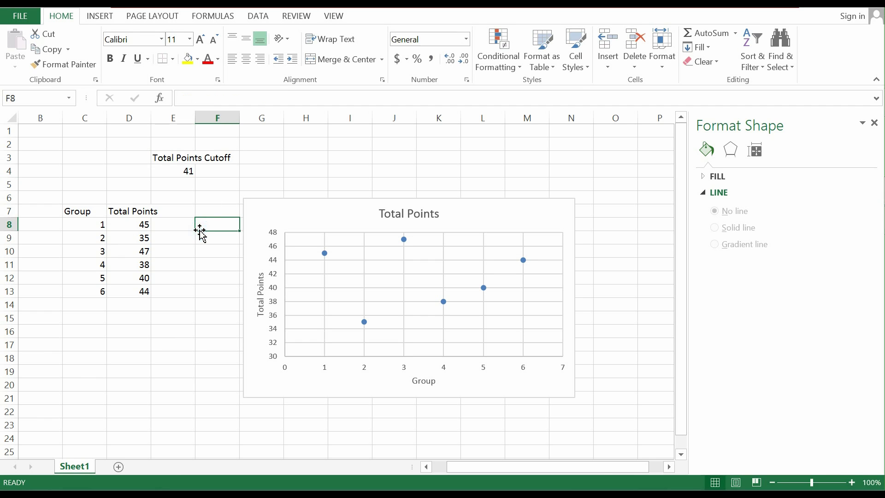
From the Total Points series' Select Data dialog, start adding a new series
right_click(404, 240)
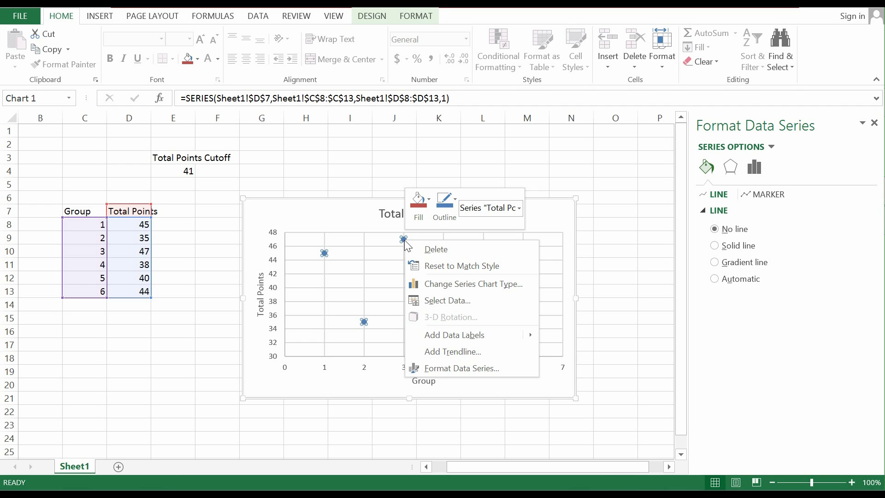
click(440, 300)
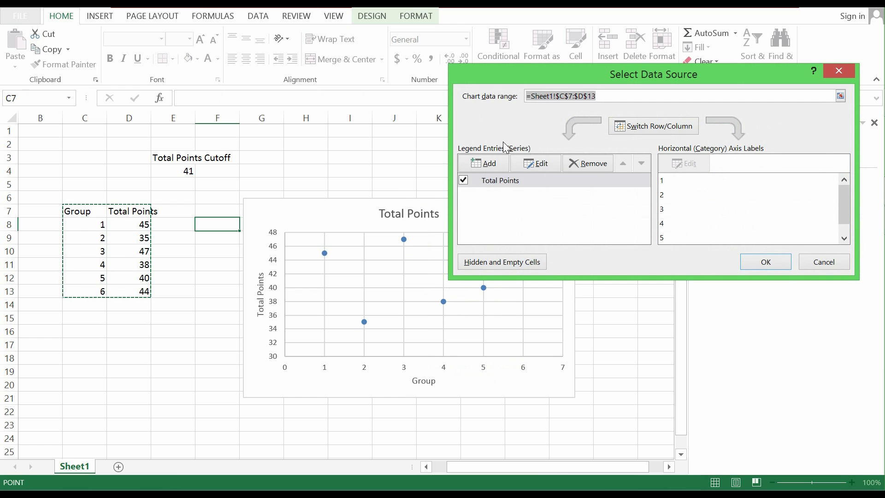
drag(599, 77, 475, 167)
click(377, 252)
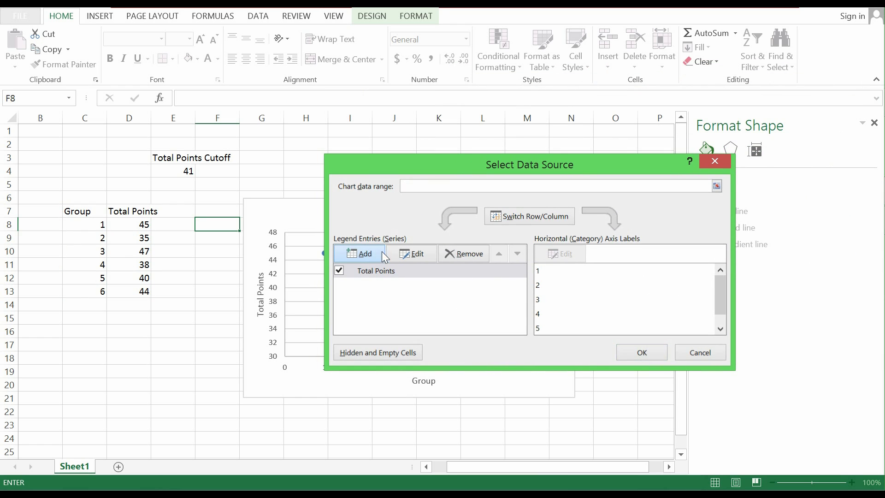
Set the new series name to cell E3 and its Y values to cell E4
drag(587, 111, 507, 190)
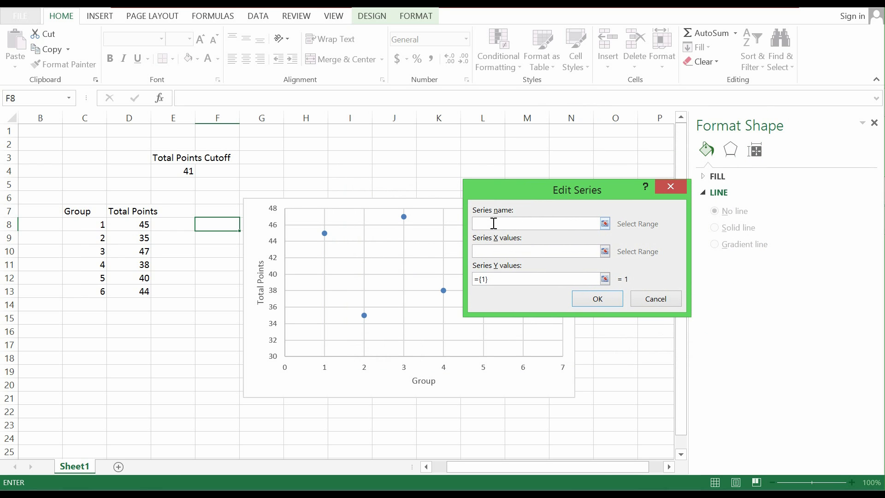
click(171, 158)
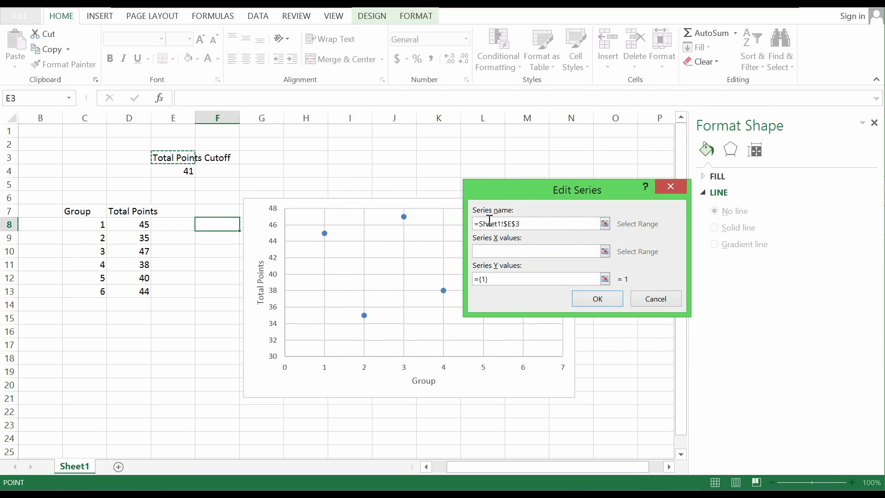
drag(515, 191, 526, 140)
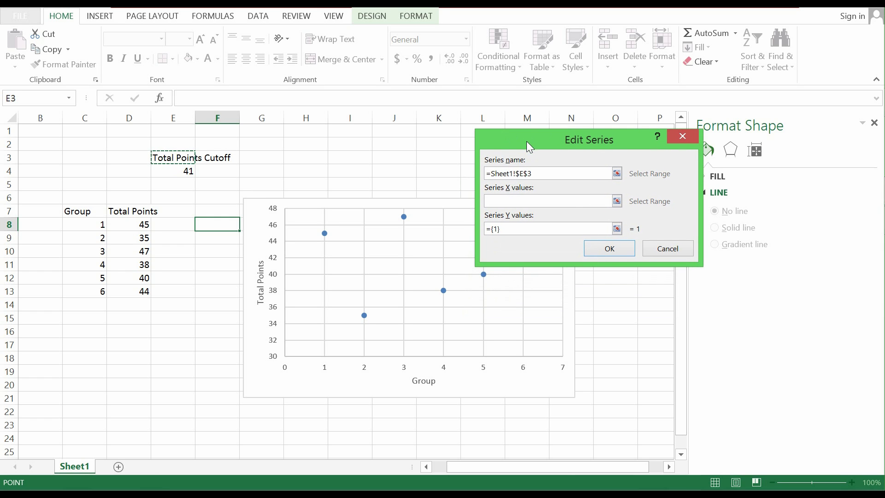
click(511, 229)
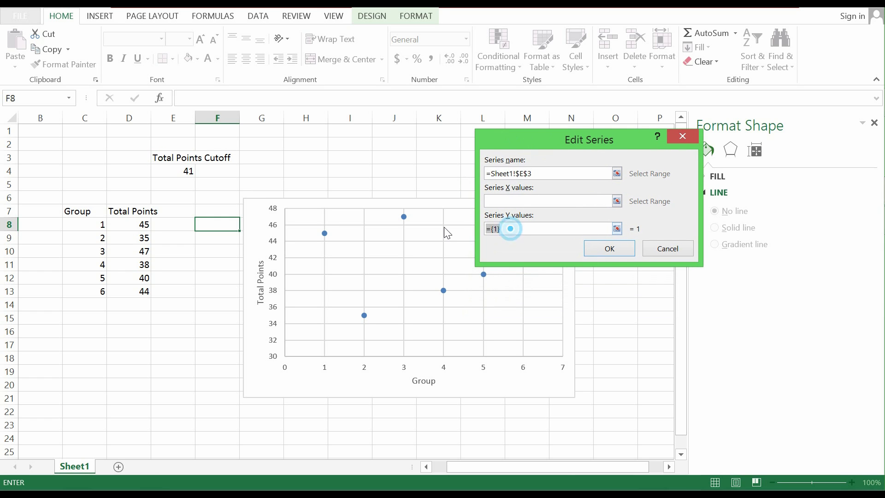
text(+)
click(174, 170)
click(547, 227)
key(BackSpace)
click(175, 171)
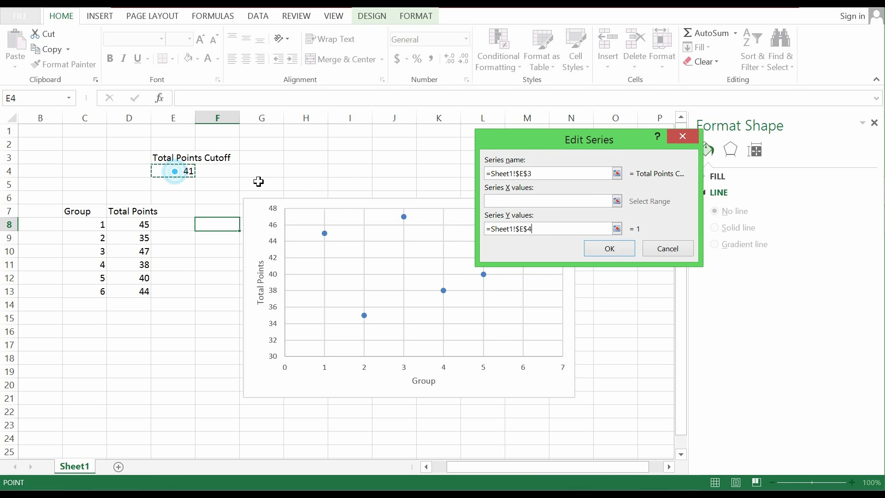
Give the new series an X value of 3.5 and confirm it
click(518, 201)
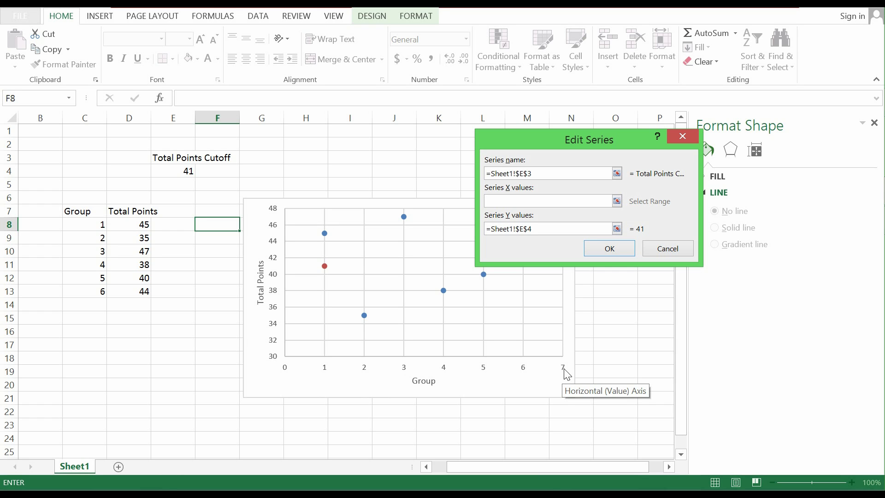
text(3.5)
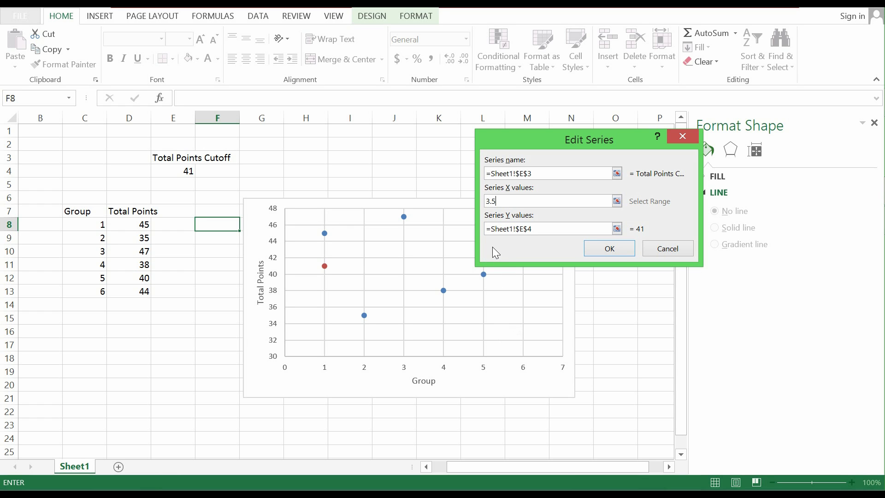
click(615, 248)
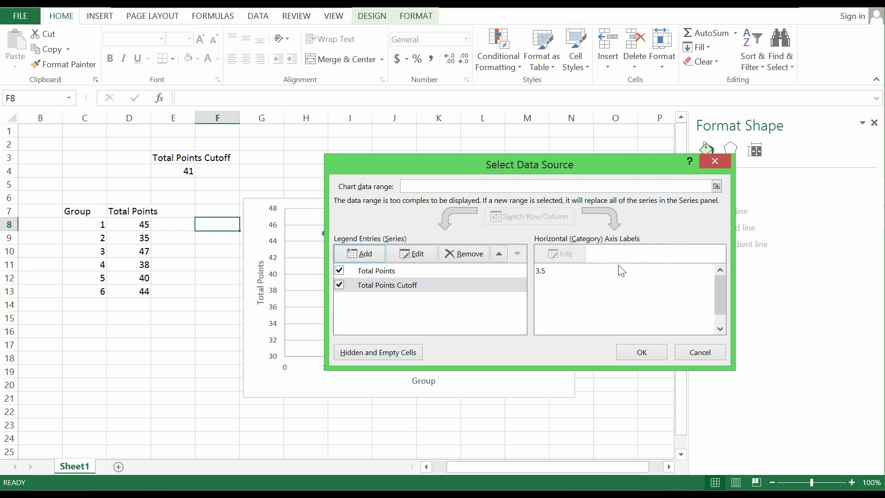
Add error bars to the red Total Points Cutoff series and select them
click(635, 354)
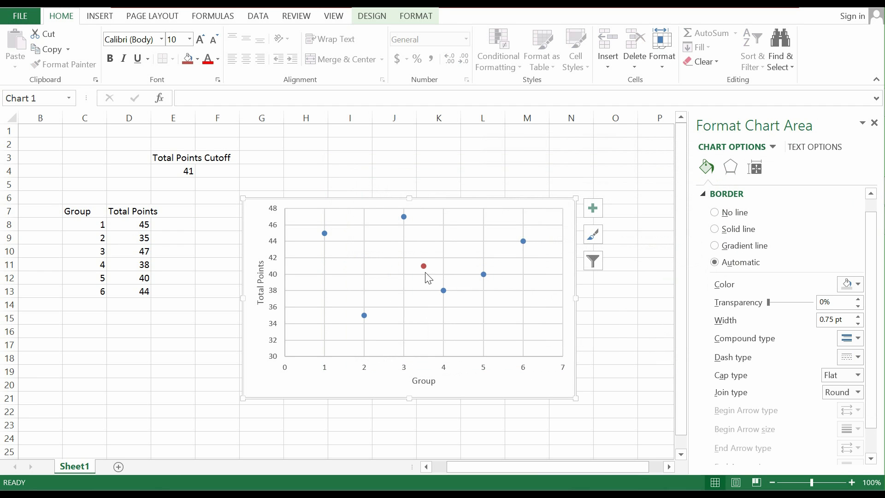
click(424, 271)
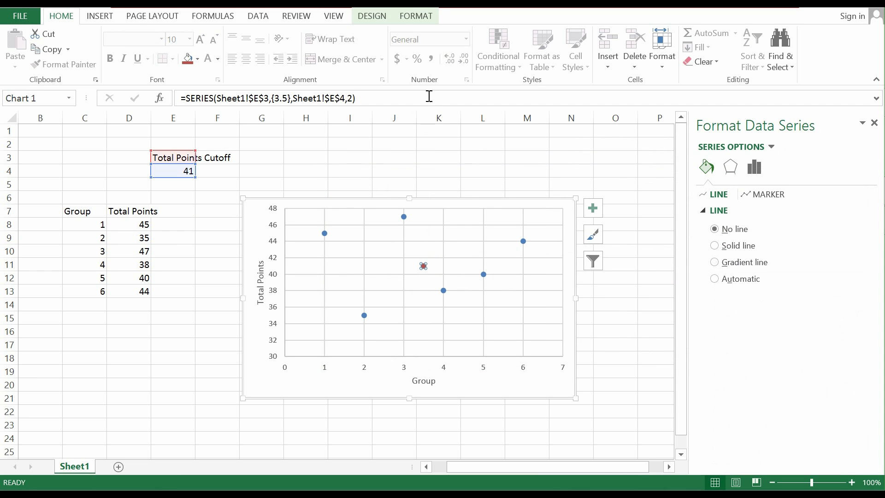
click(382, 16)
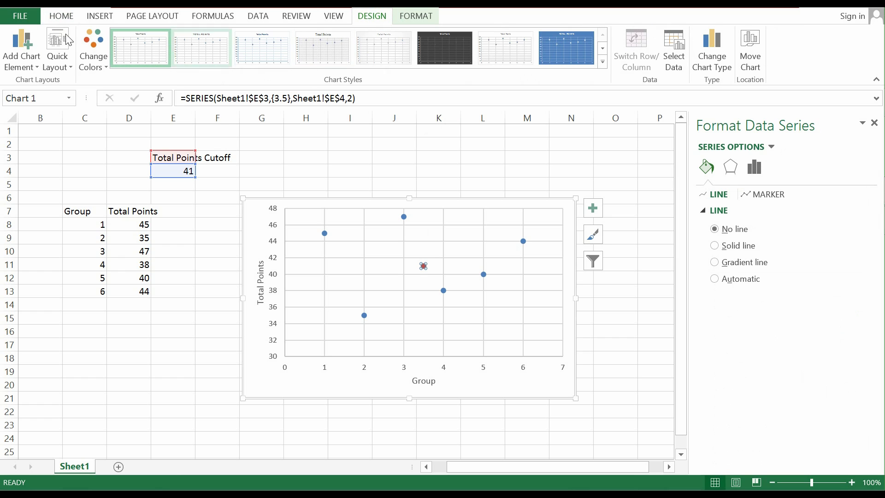
click(29, 67)
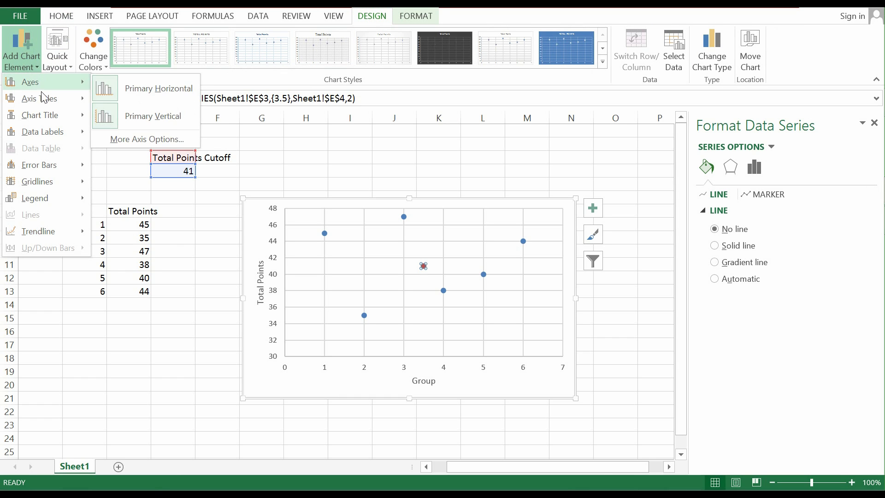
mouse_move(56, 169)
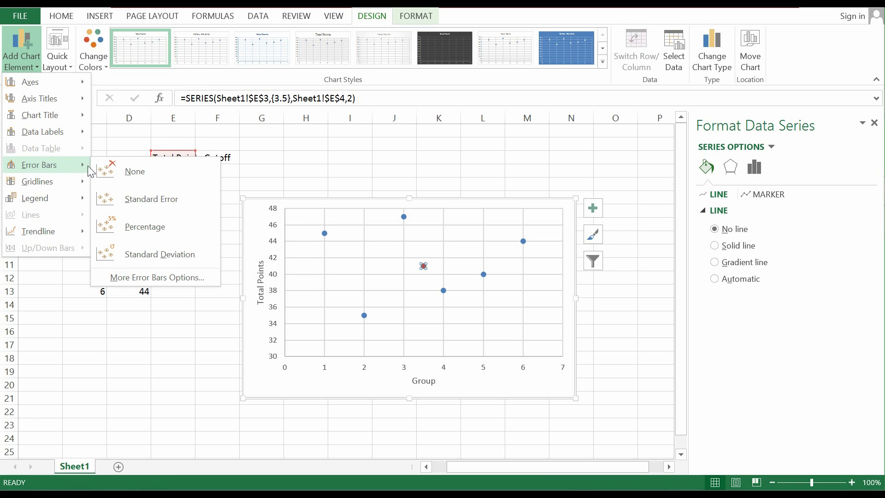
click(140, 228)
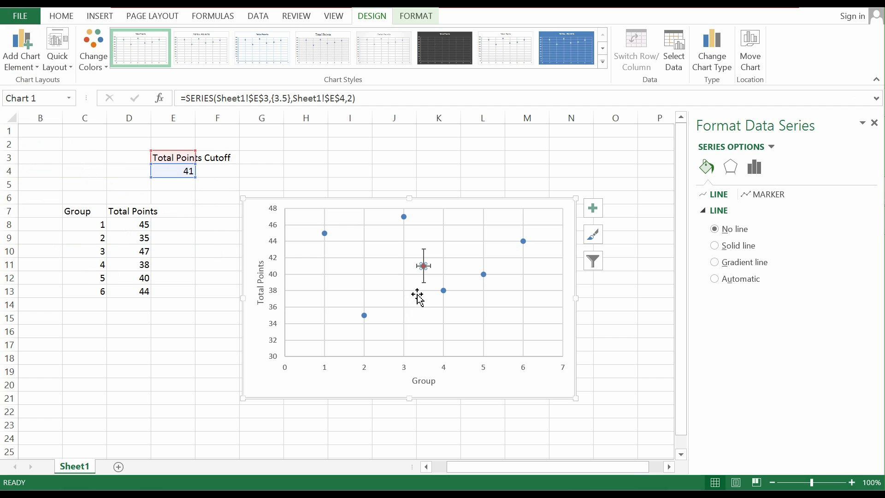
click(429, 266)
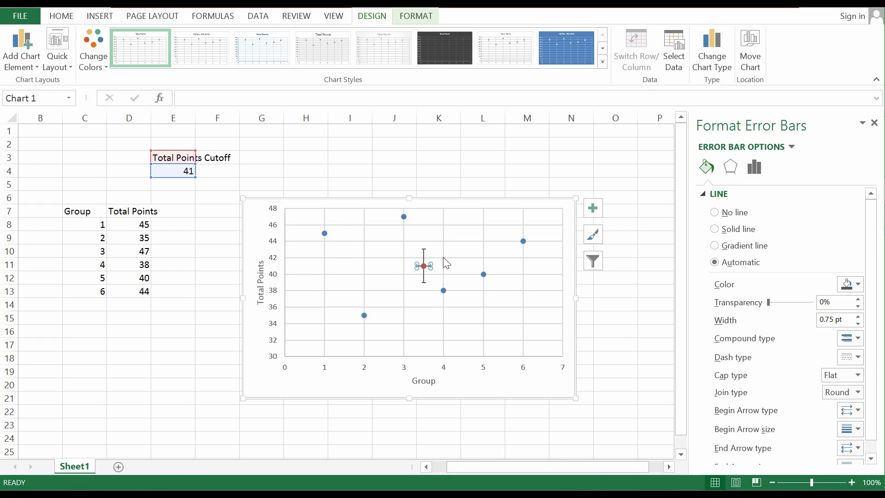
Delete the vertical error bars from the red cutoff point
click(423, 253)
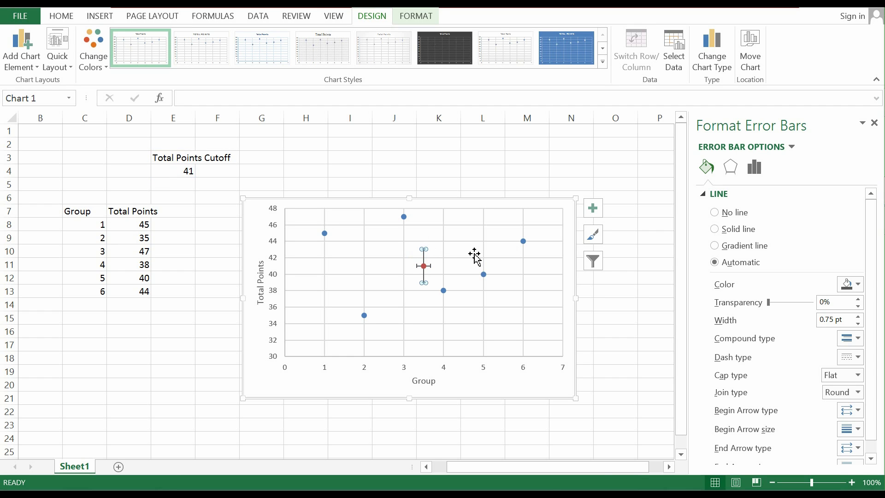
key(Delete)
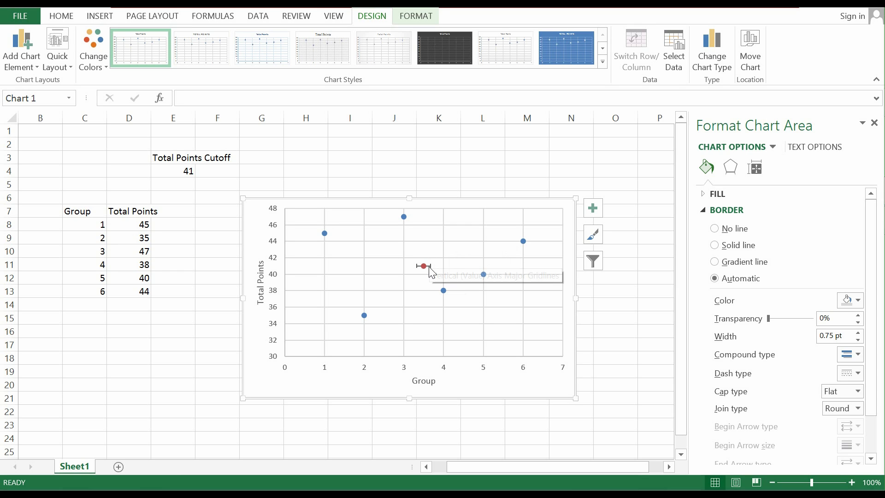
click(424, 265)
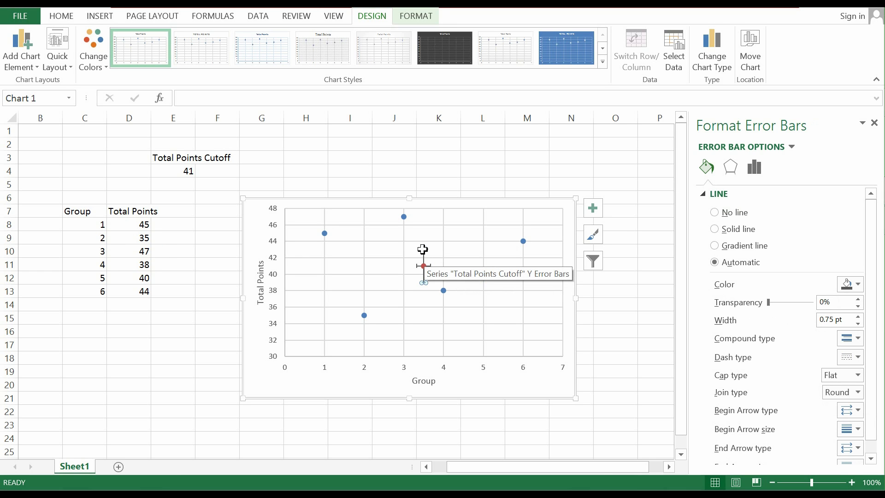
key(Delete)
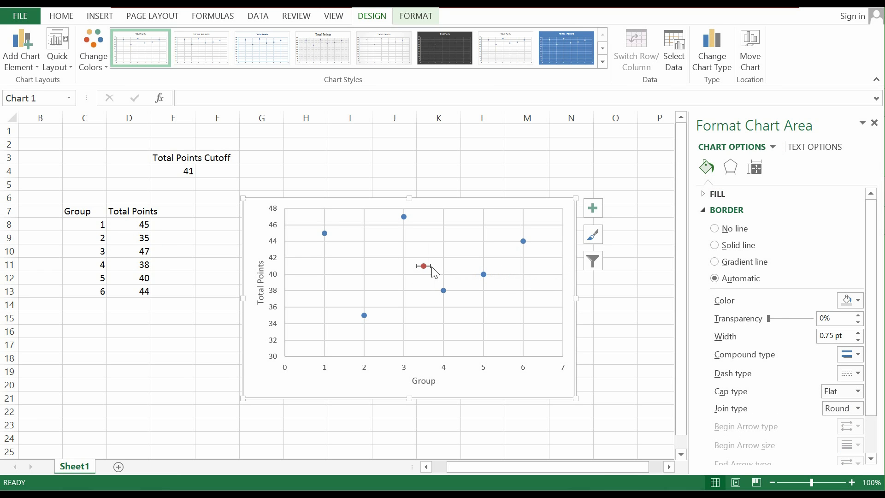
Set the cutoff point's horizontal error bar percentage to 100
click(429, 266)
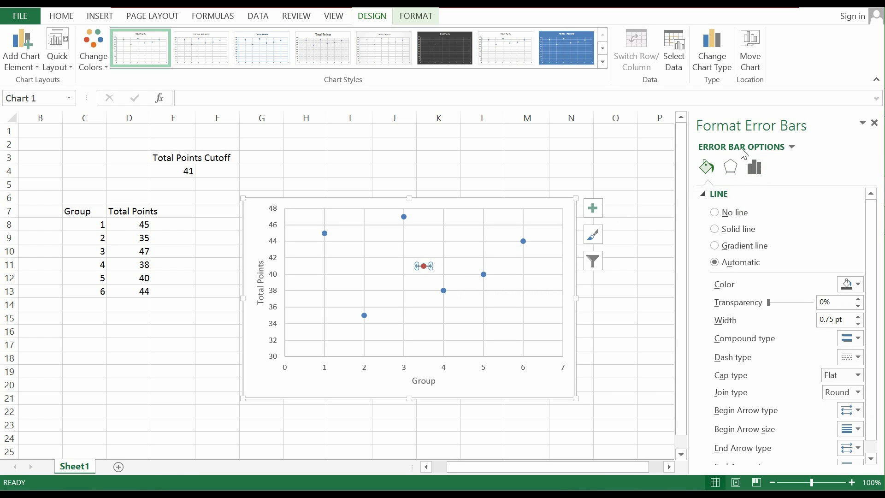
click(754, 177)
click(757, 170)
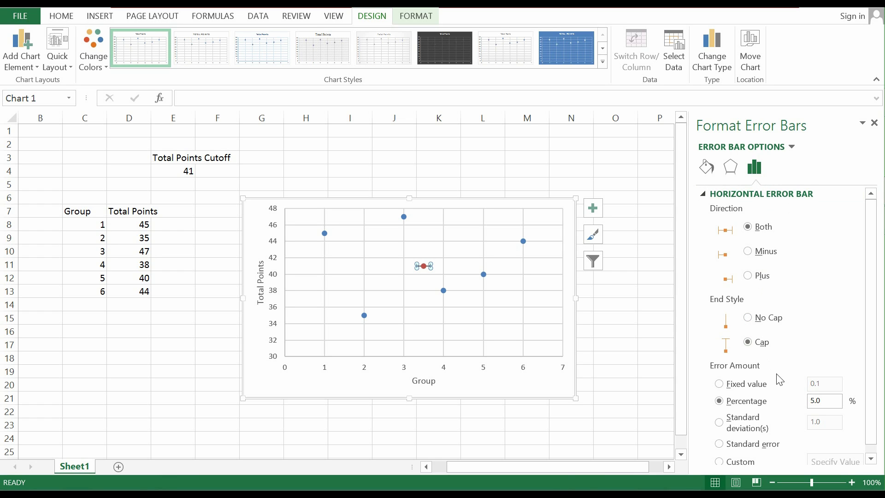
double_click(813, 400)
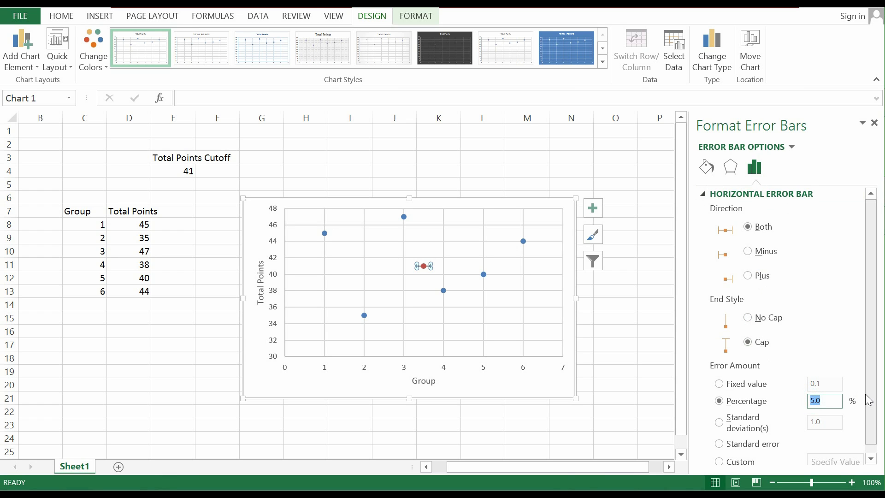
text(100)
key(Return)
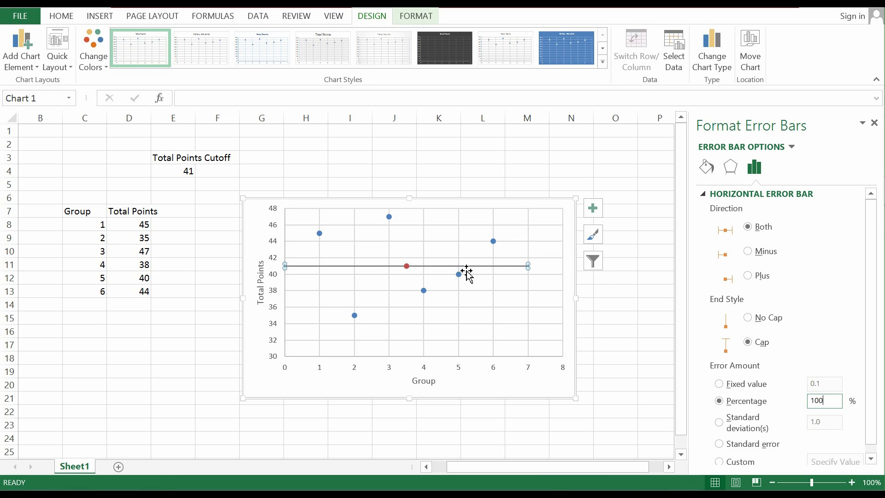
click(462, 302)
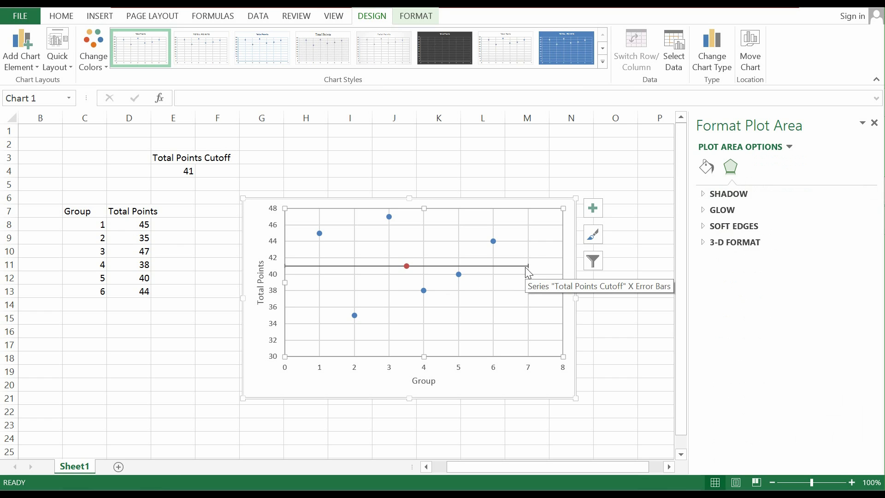
Set the cutoff error bars' end style to No Cap
click(517, 266)
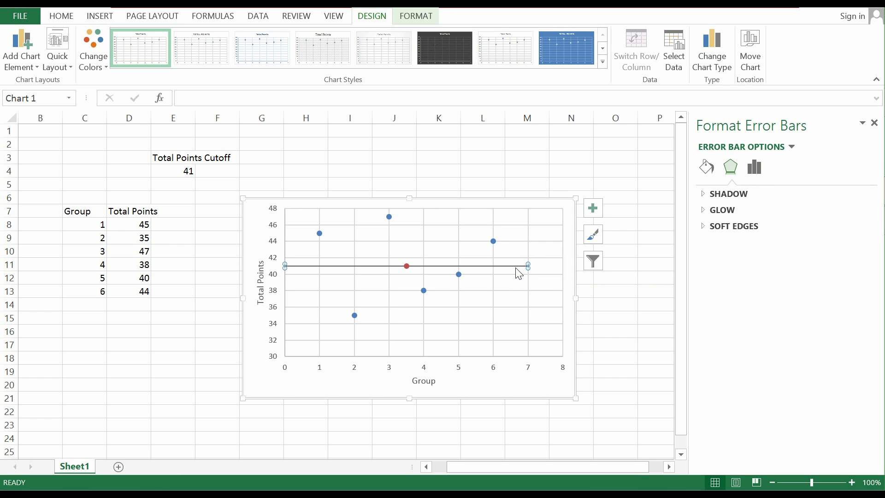
click(754, 168)
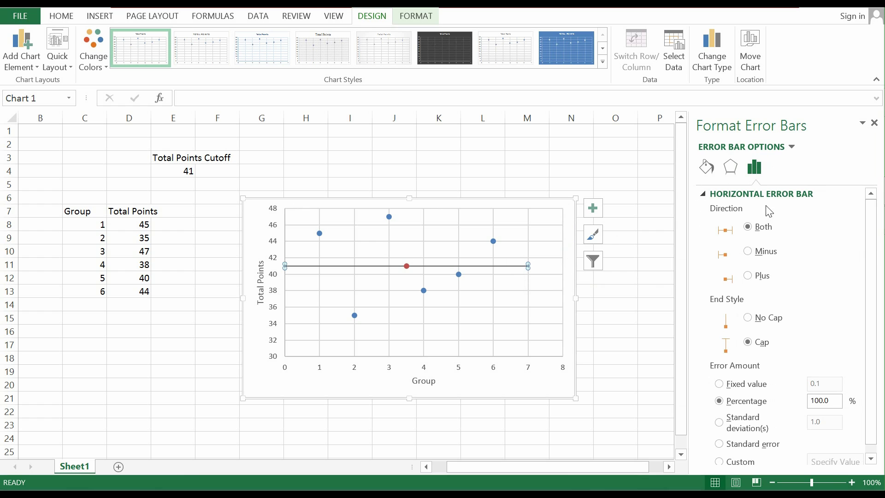
click(767, 318)
click(405, 266)
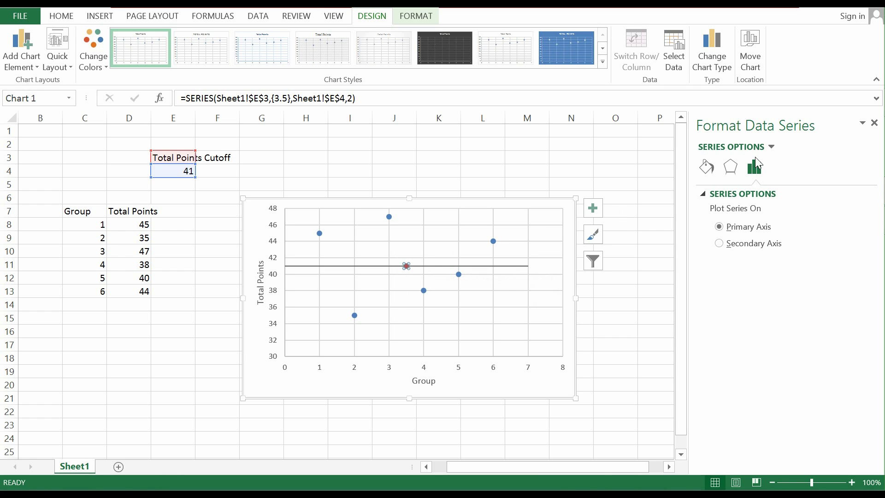
Set the cutoff point's marker fill to No fill
click(710, 168)
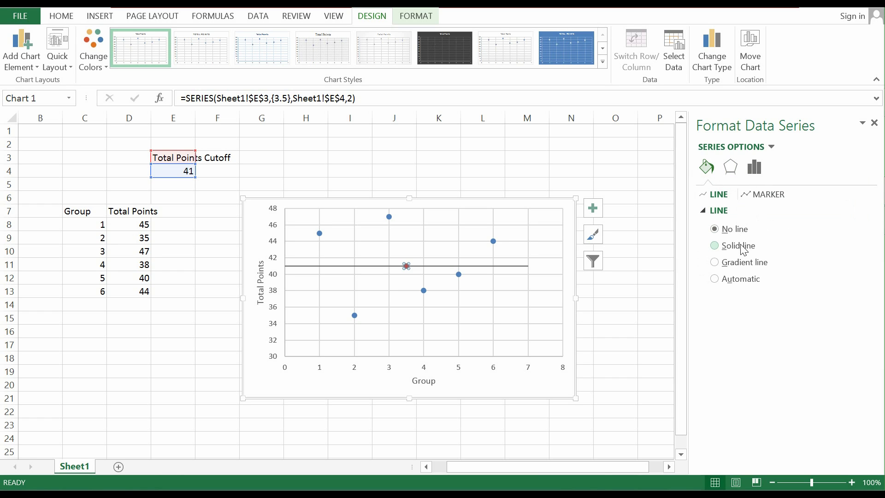
click(766, 197)
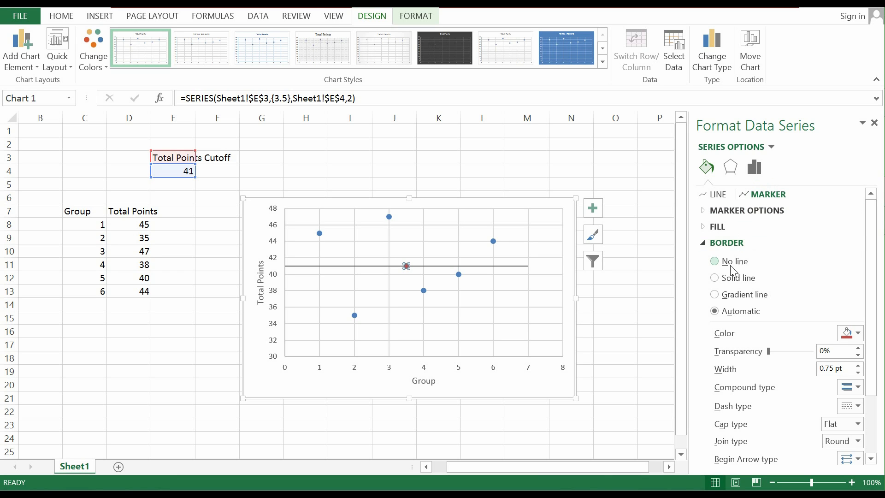
click(718, 232)
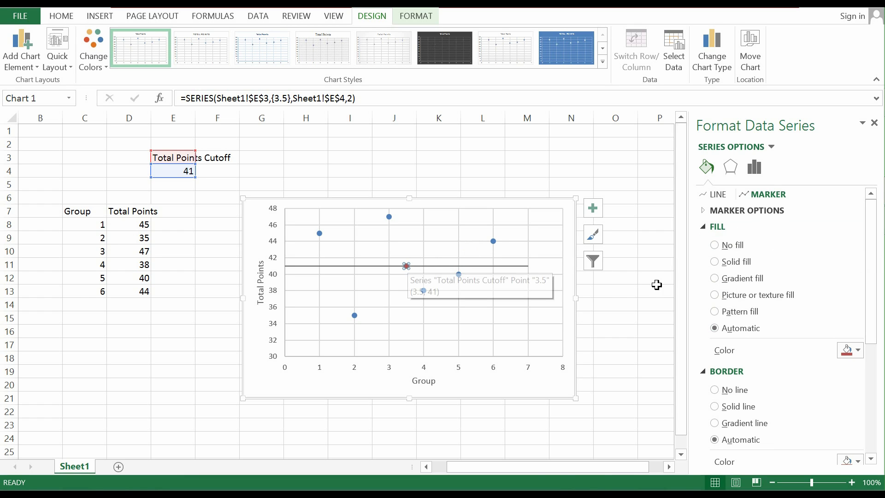
click(715, 244)
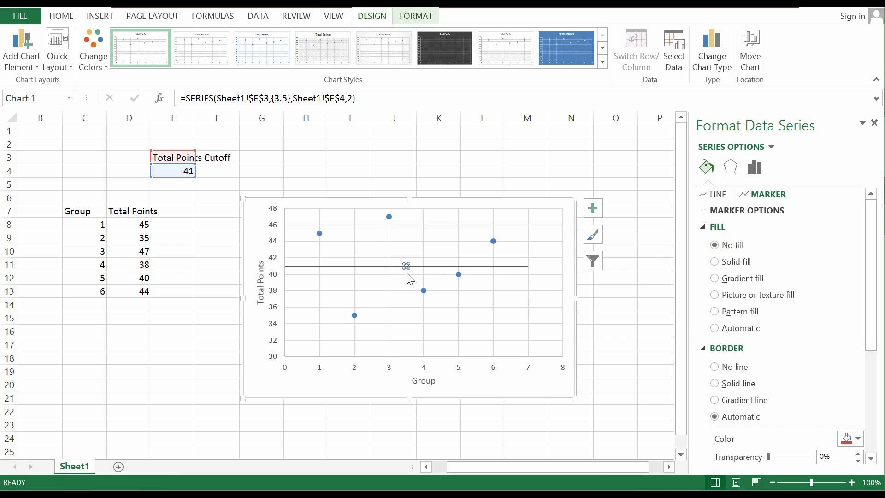
click(718, 227)
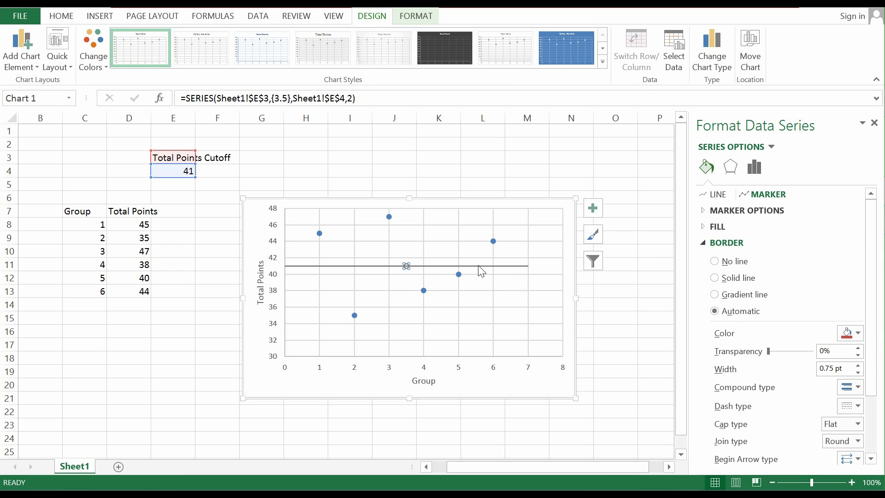
click(430, 254)
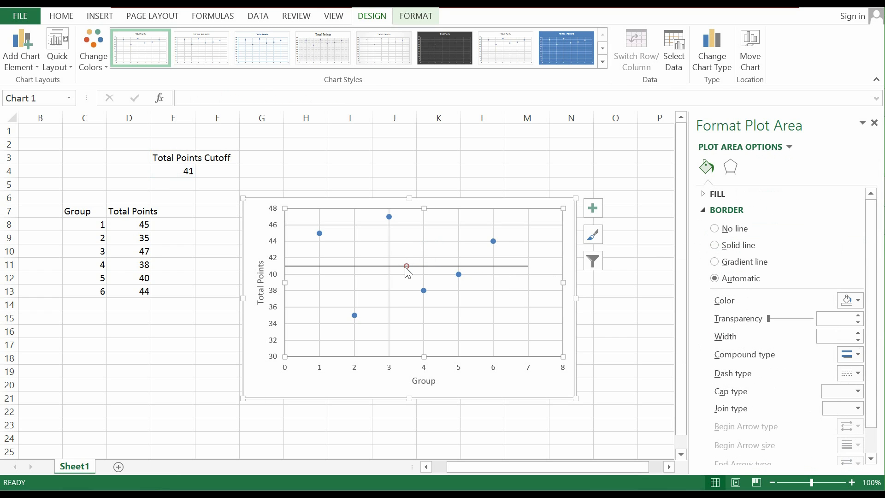
Set the cutoff point's marker border to No line
click(406, 266)
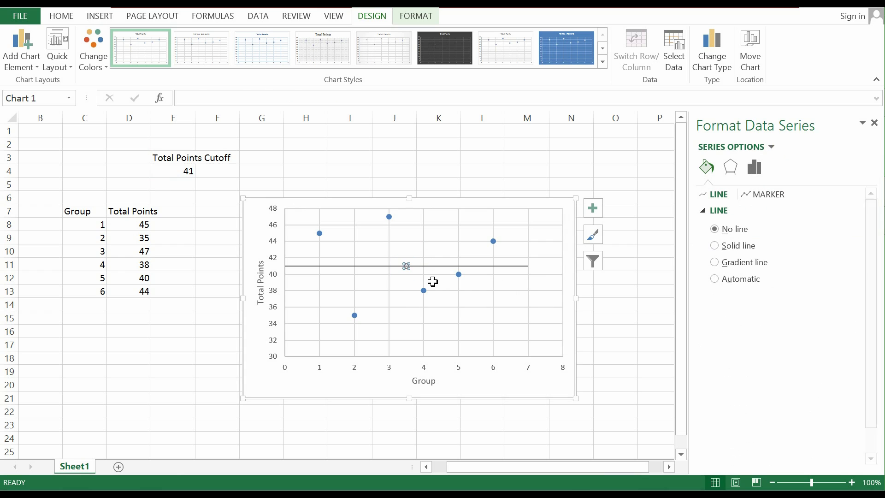
click(770, 194)
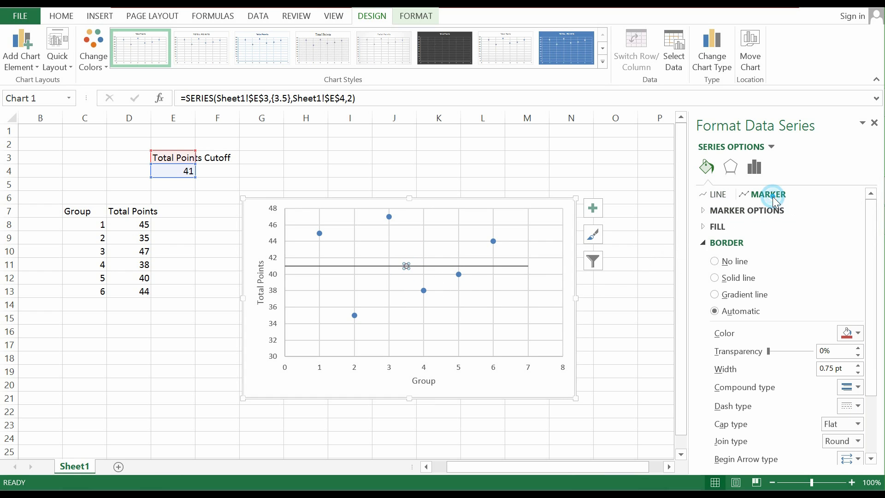
click(731, 262)
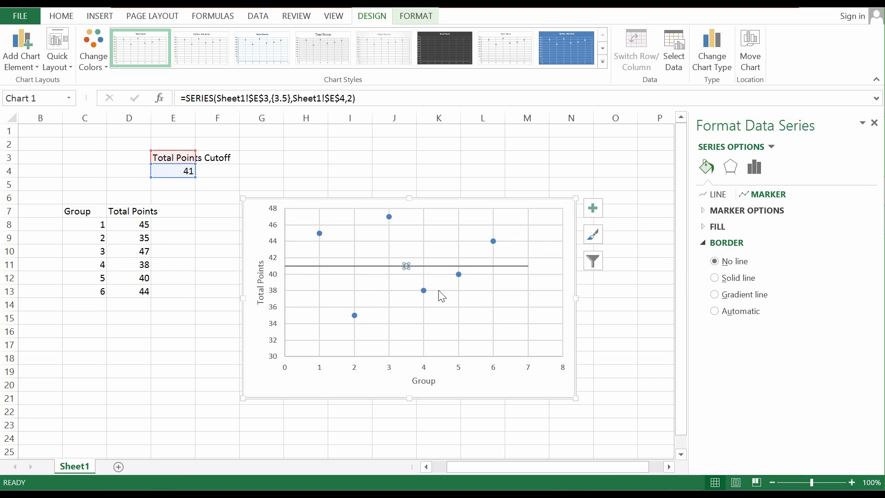
click(377, 292)
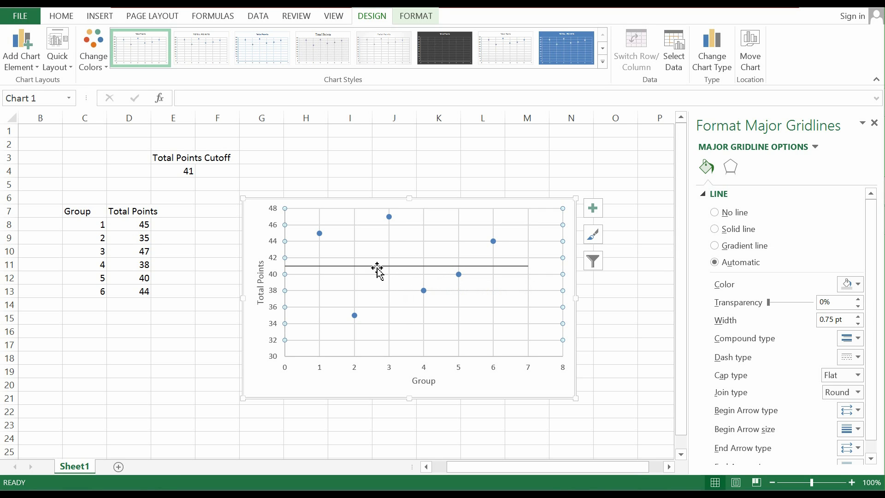
Change cell E4's cutoff value from 41 to 38
click(375, 268)
click(380, 266)
click(178, 171)
text(38)
key(Return)
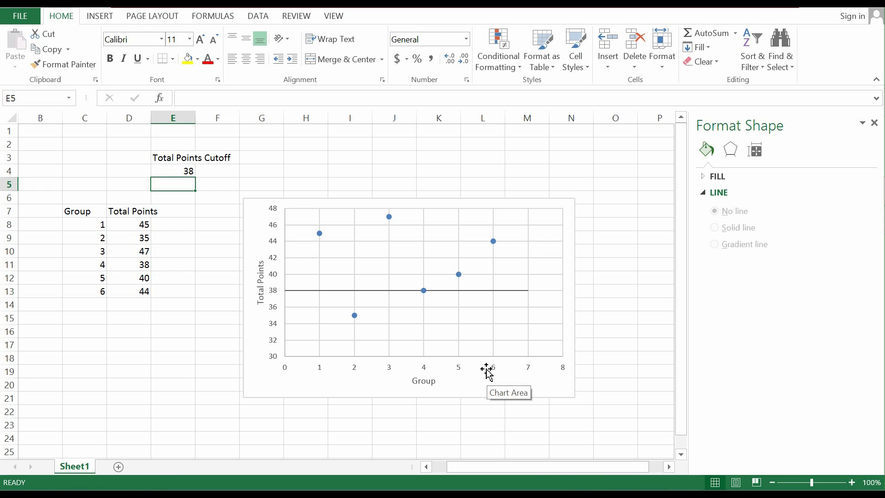
Fix the horizontal Group axis Maximum bound at 7 so the cutoff line at 38 spans the plot
click(530, 367)
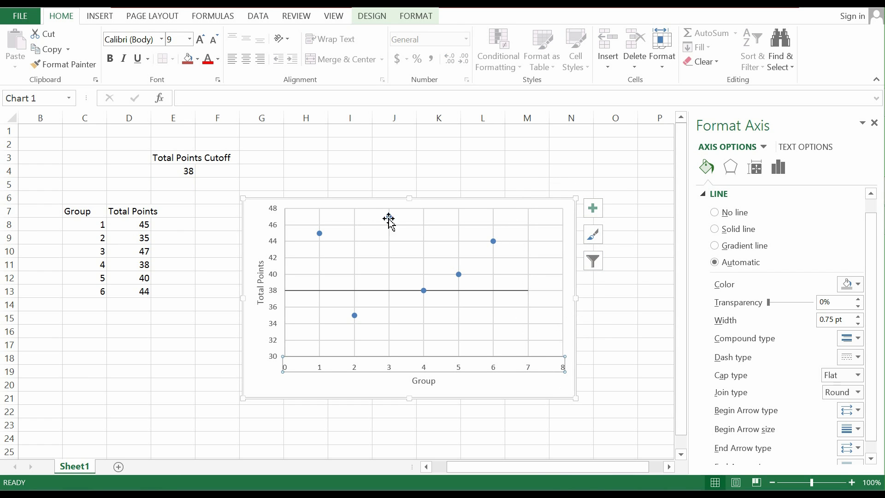
click(493, 364)
click(413, 15)
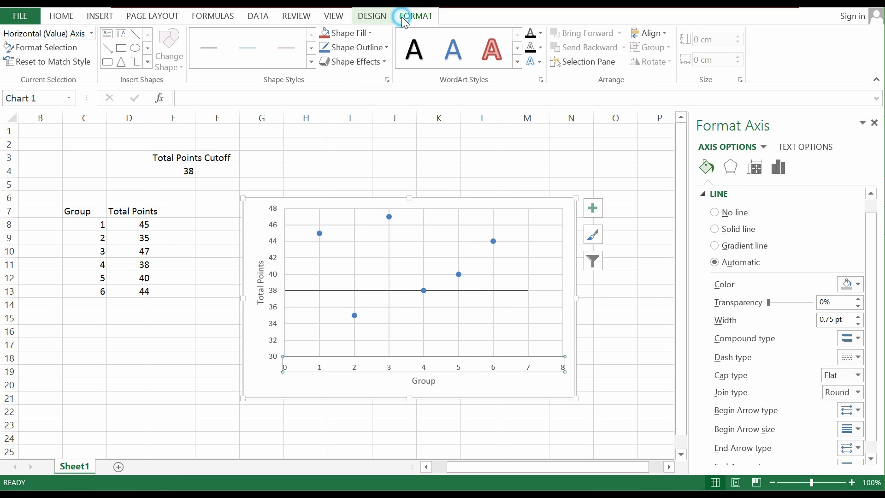
click(58, 53)
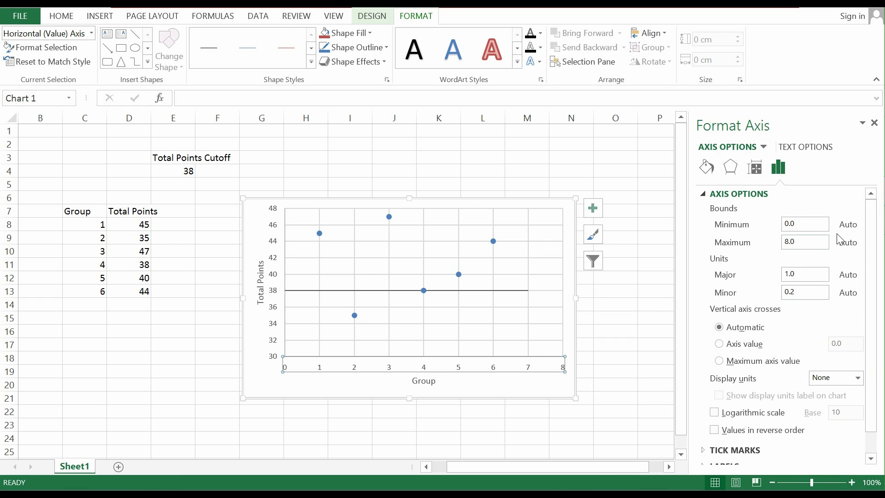
click(788, 242)
key(BackSpace)
key(Delete)
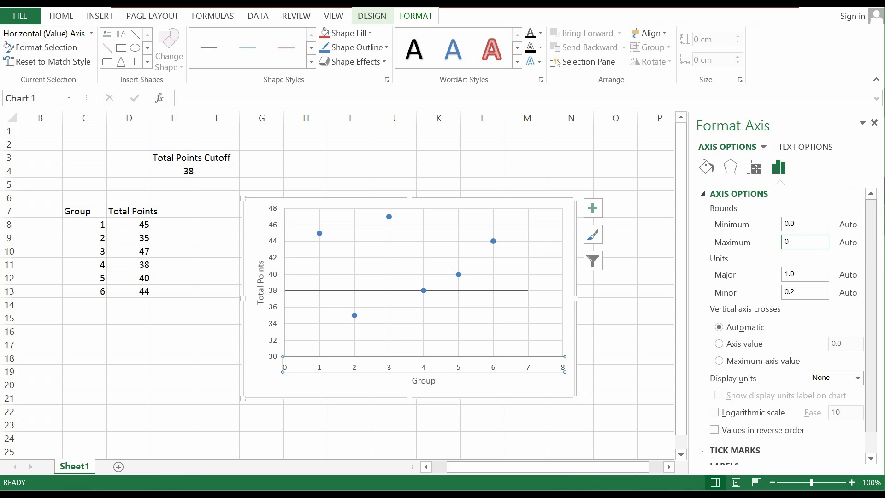
text(7)
key(Return)
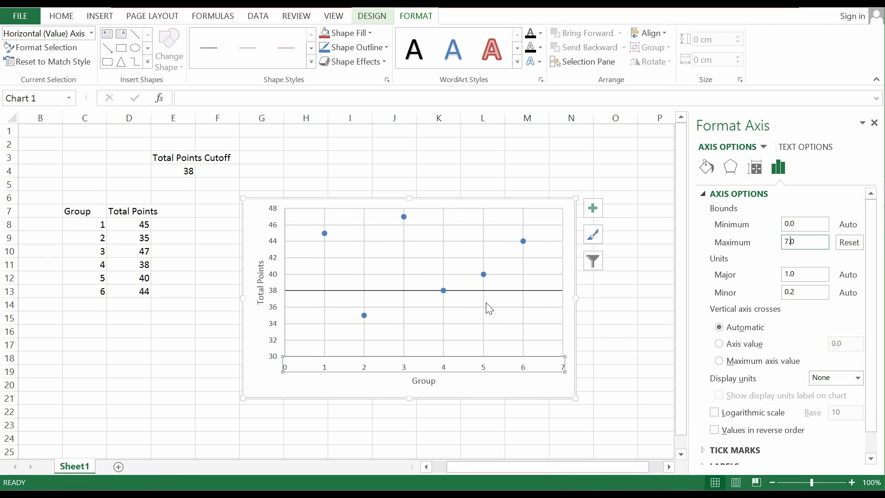